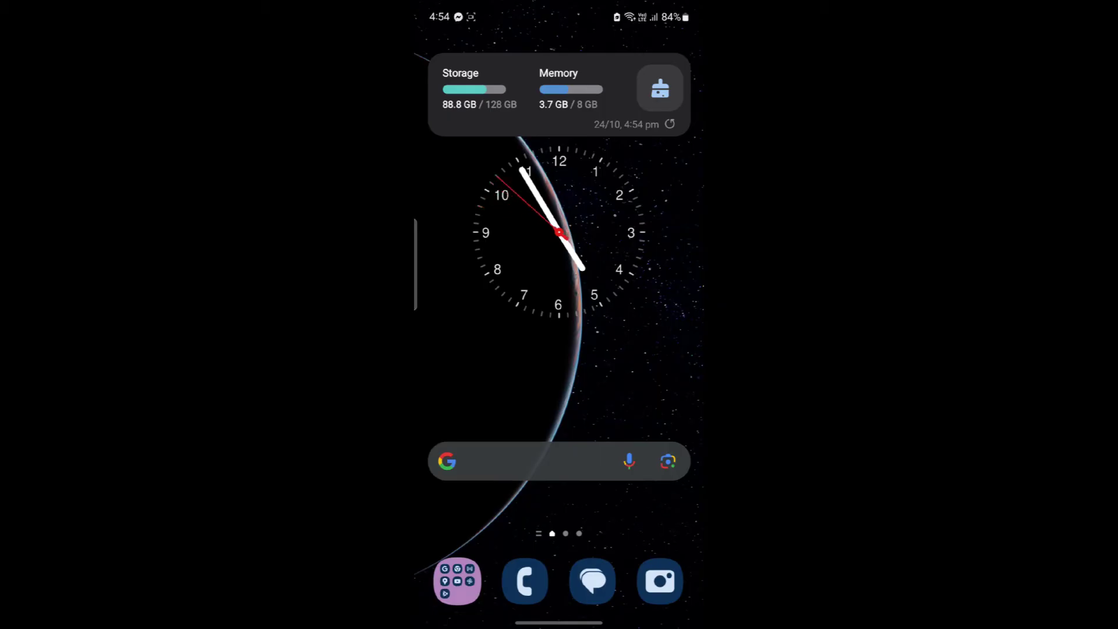
- Launch Kik from the Android app drawer
left_click_drag(486, 449, 487, 219)
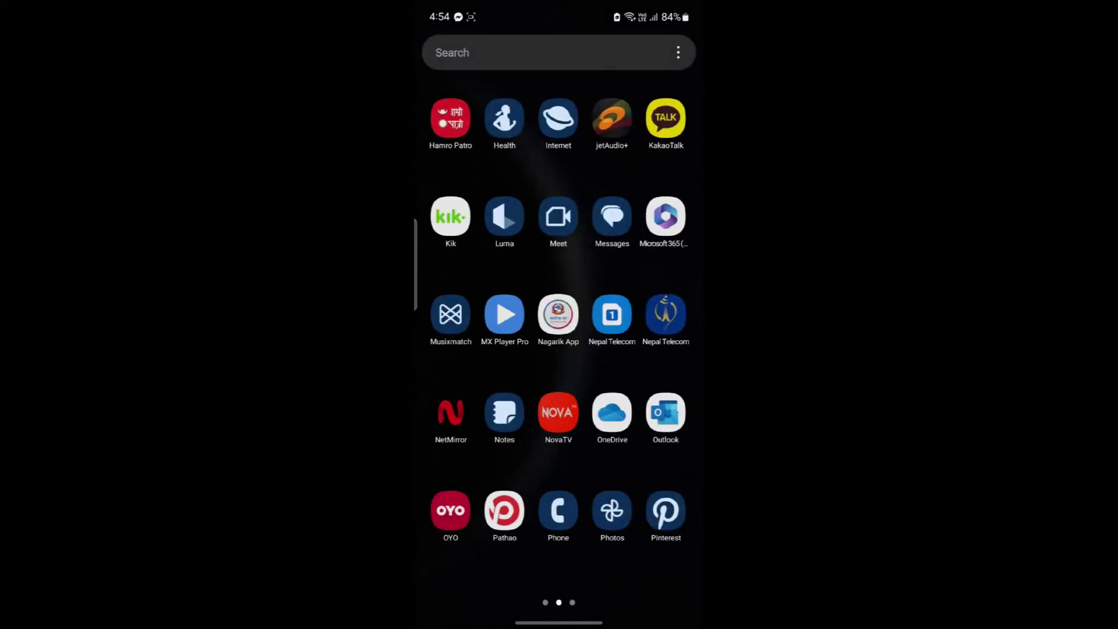
left_click(449, 218)
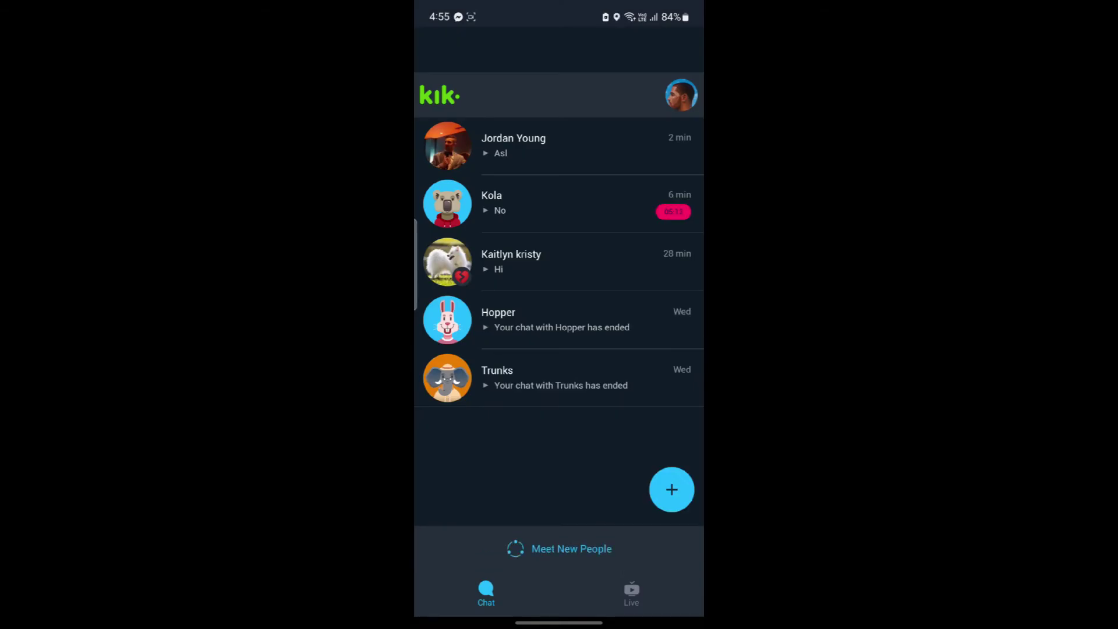
left_click(514, 145)
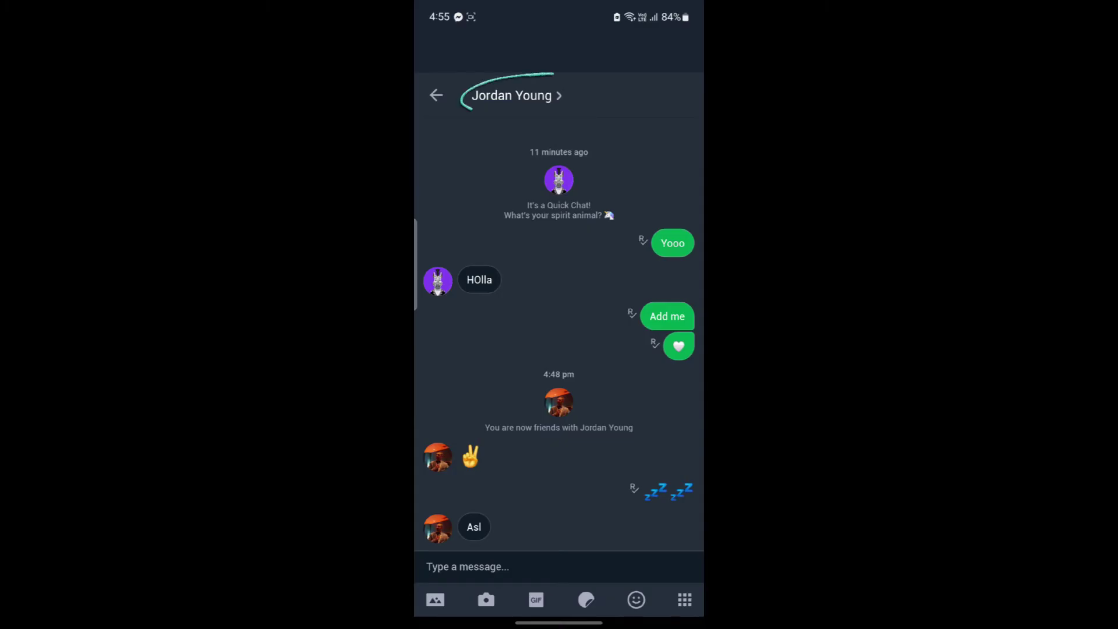
left_click(516, 95)
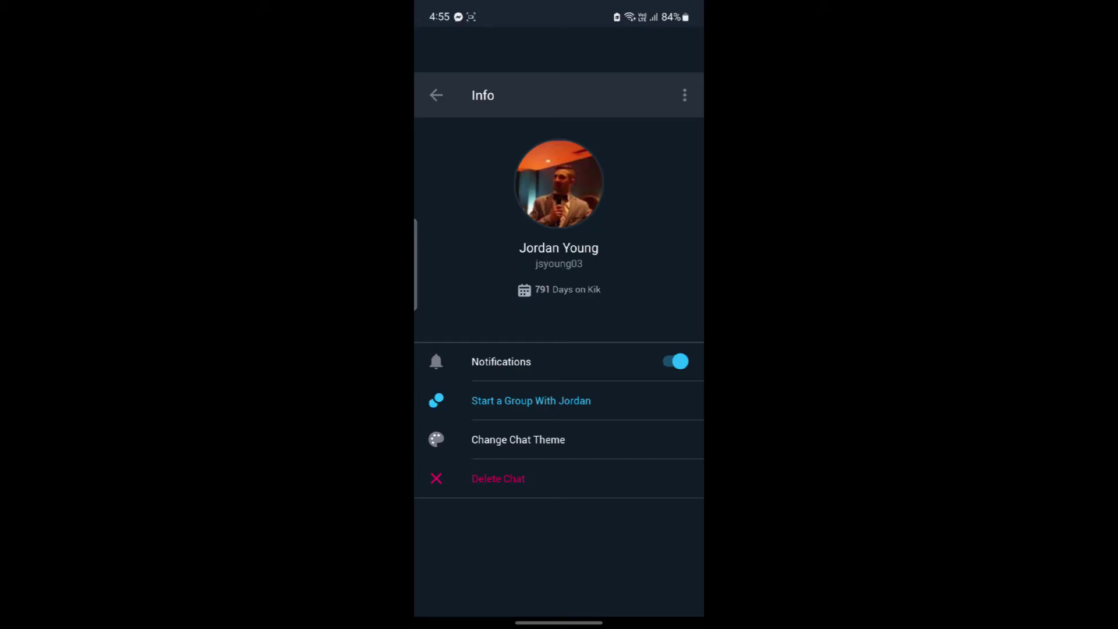
left_click(498, 478)
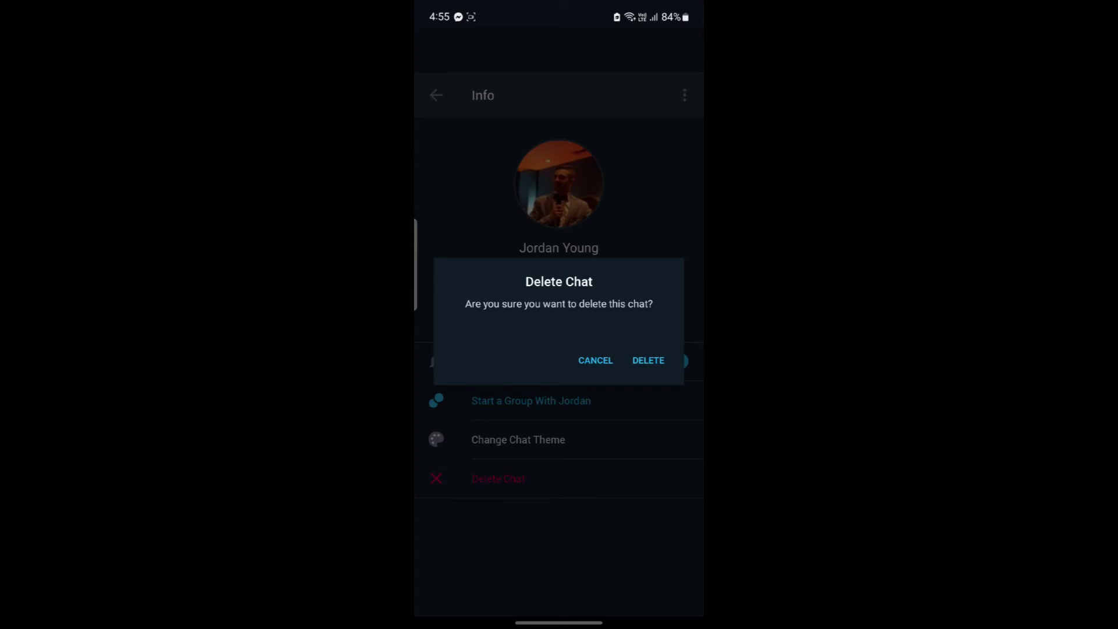
left_click(648, 360)
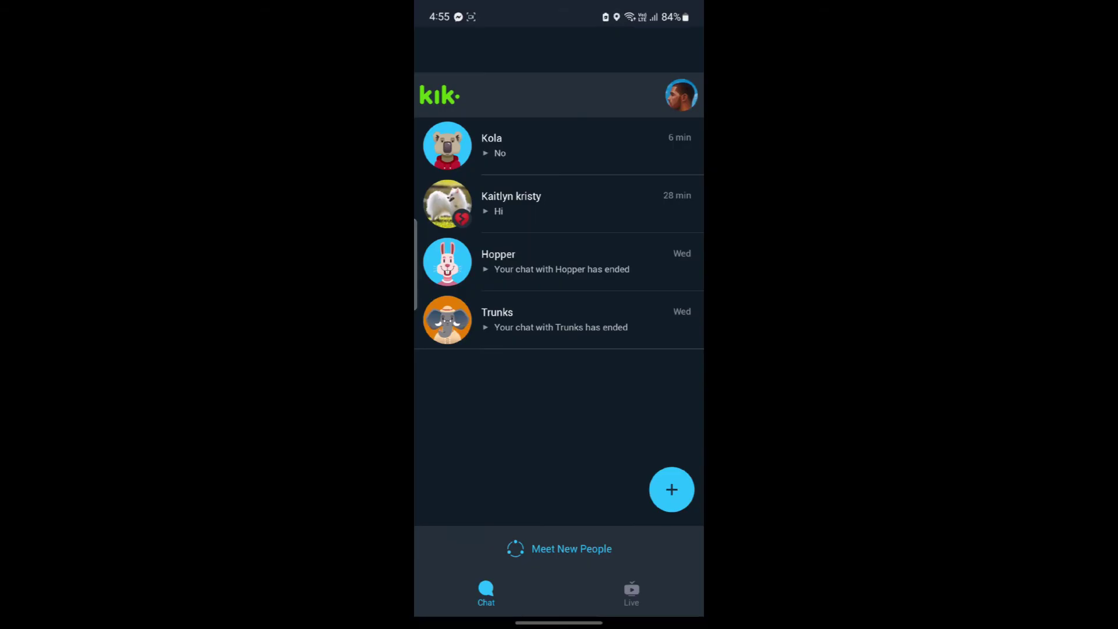
- Delete the Hopper conversation using Delete Chat in its options menu
left_click(592, 266)
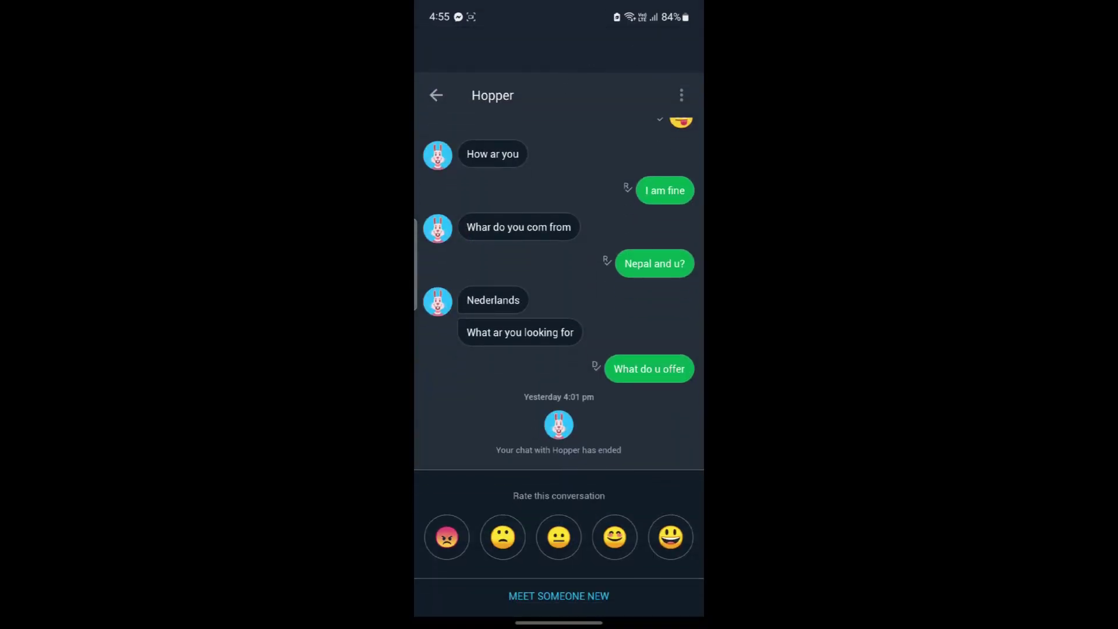
left_click(681, 94)
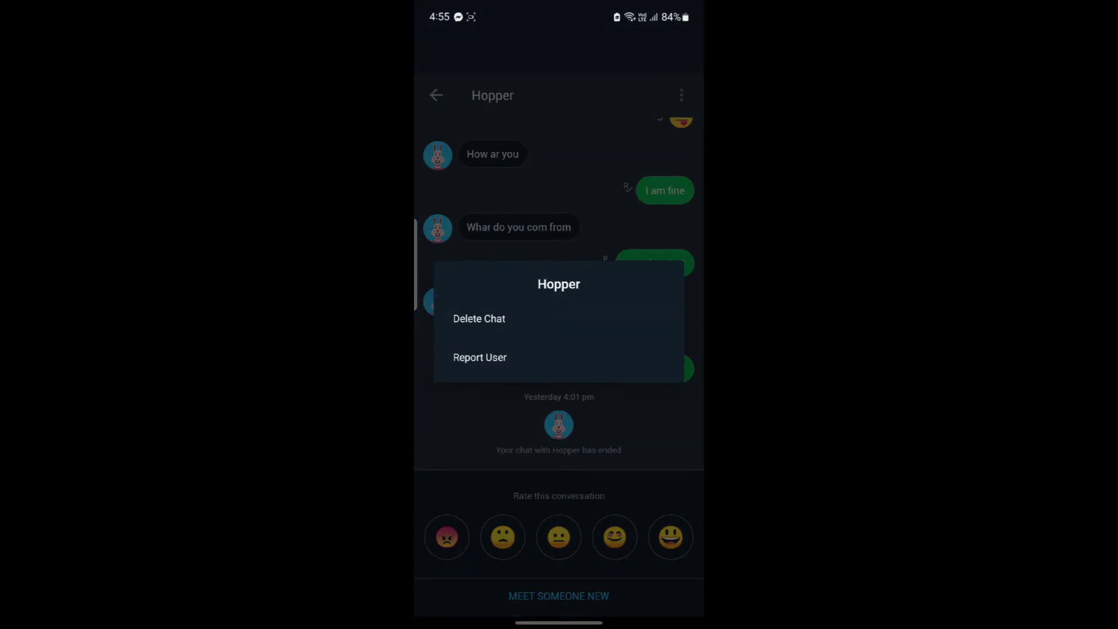
left_click(478, 319)
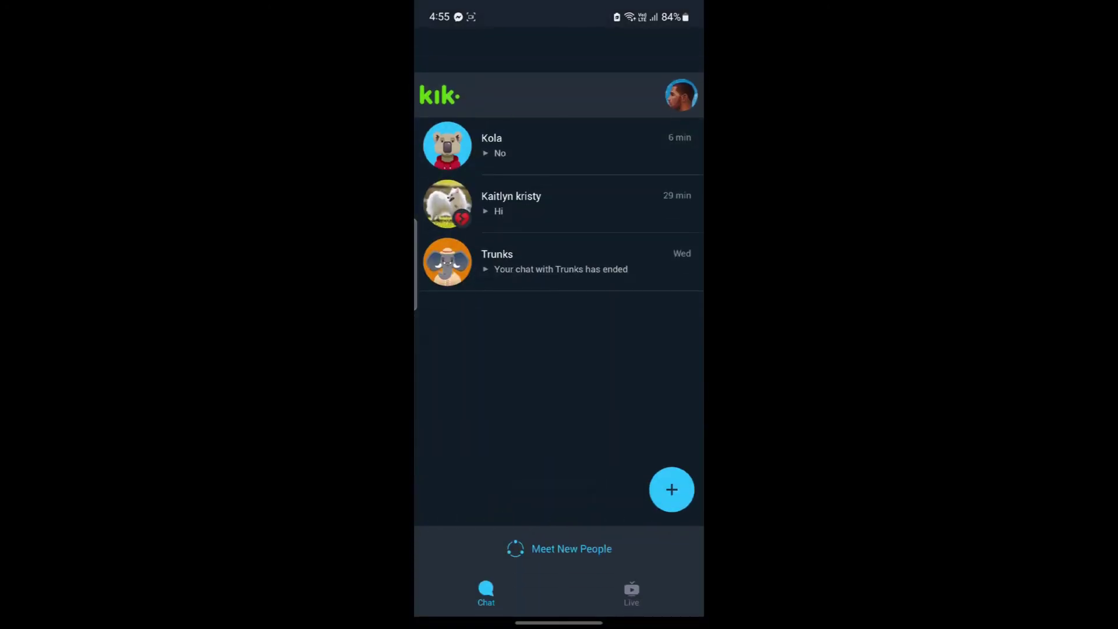
- Swipe back out of Kik to the Android home screen
left_click_drag(698, 375, 616, 450)
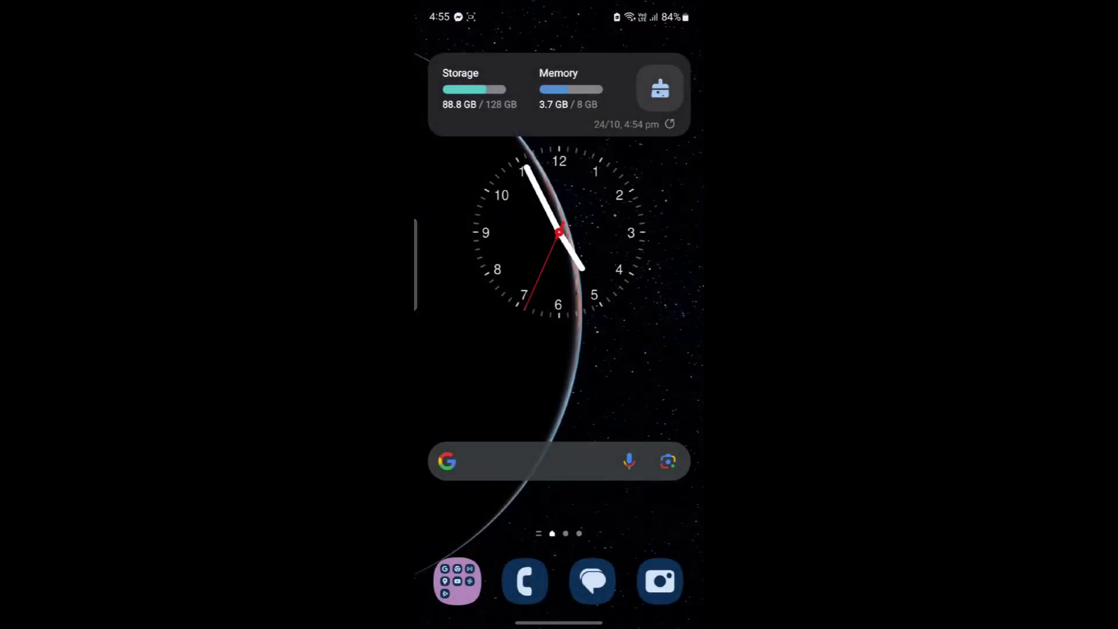